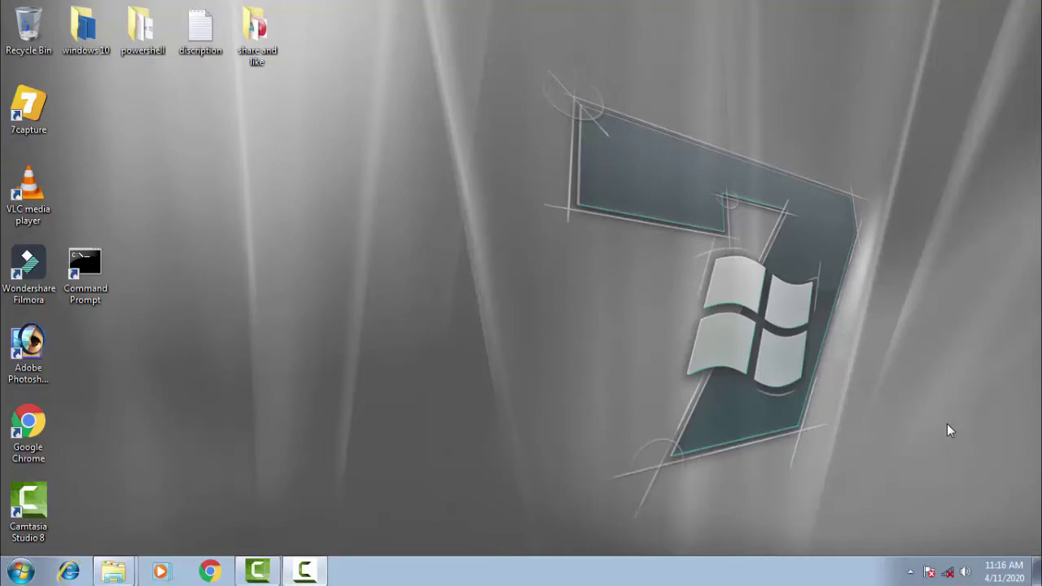
Search the computer for SERVICES and open the Services console.
left_click(22, 573)
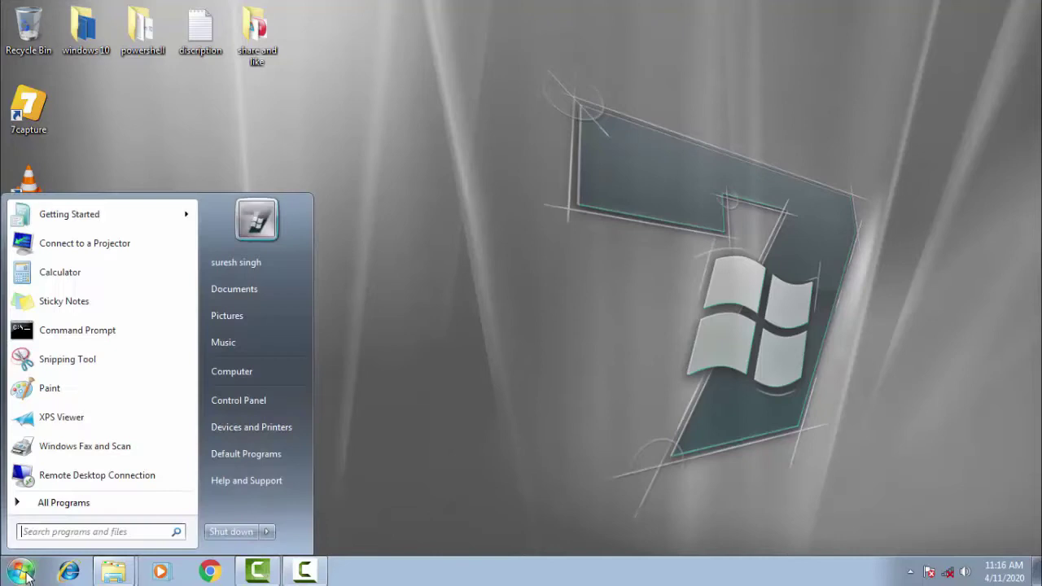
type("S")
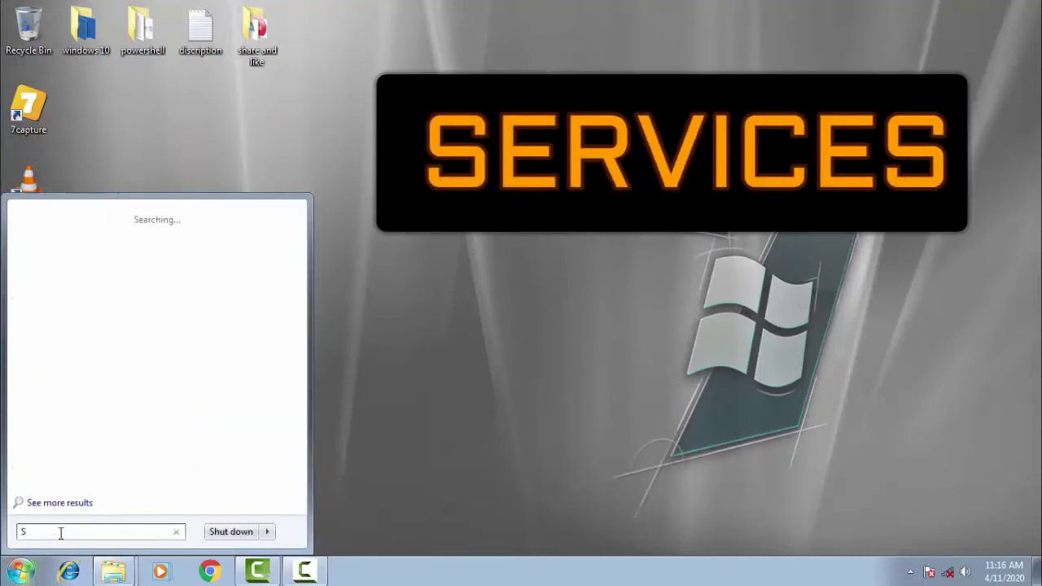
type("ERVI")
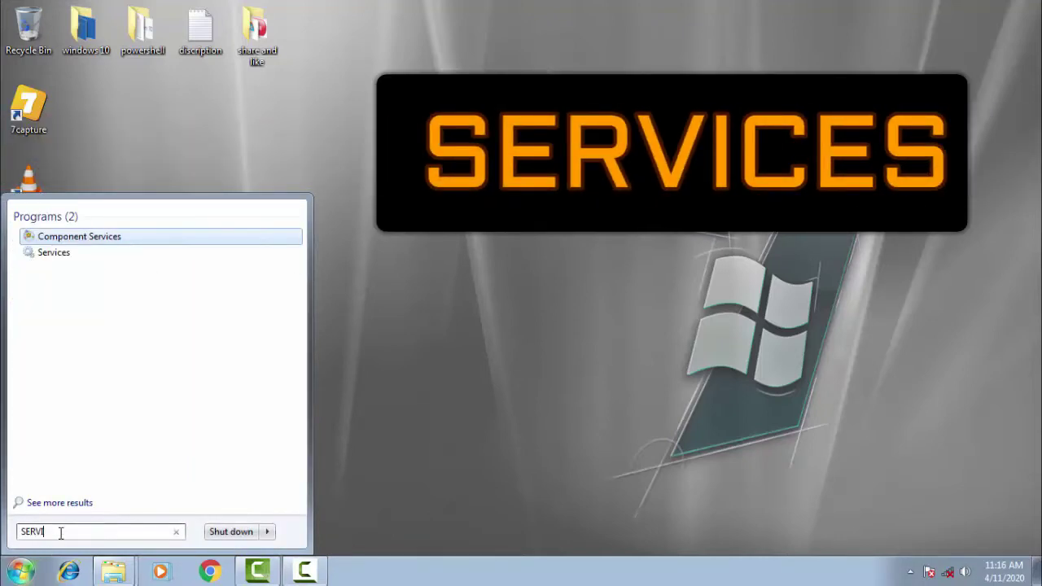
type("CES")
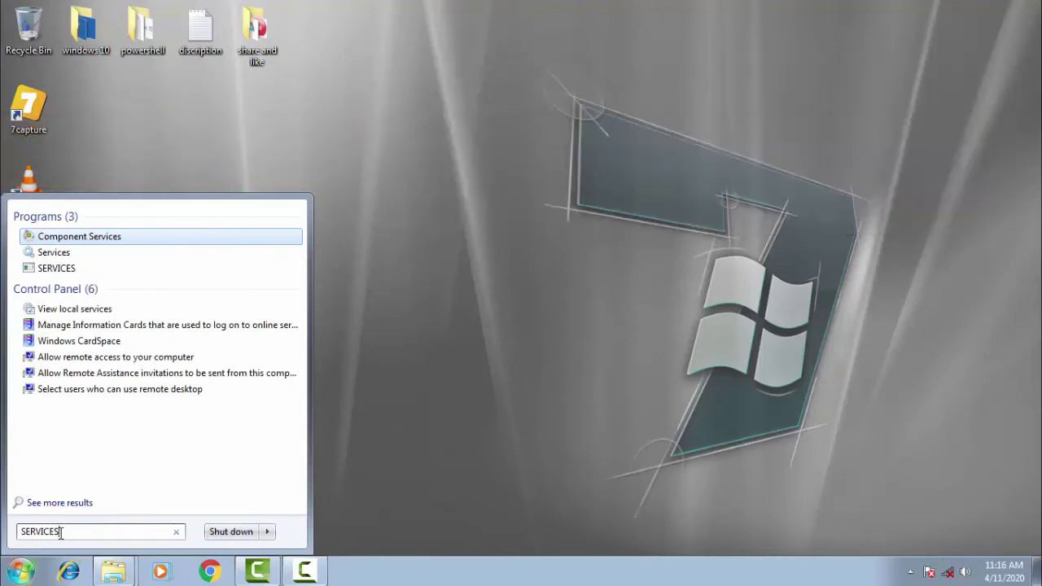
key("Down")
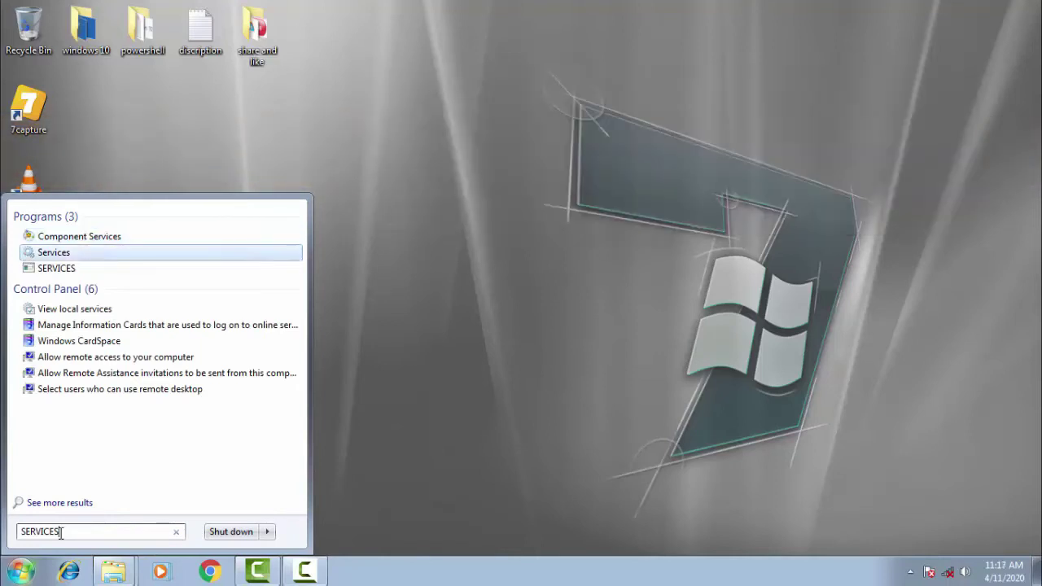
key("Return")
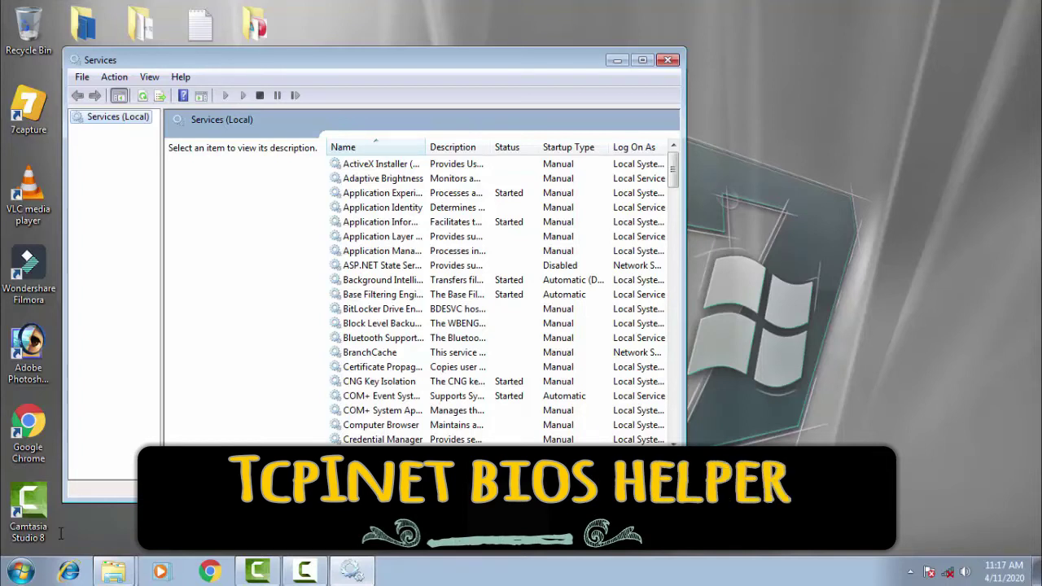
Find the TCP/IP NetBIOS Helper service in the list and open its properties.
left_click(390, 168)
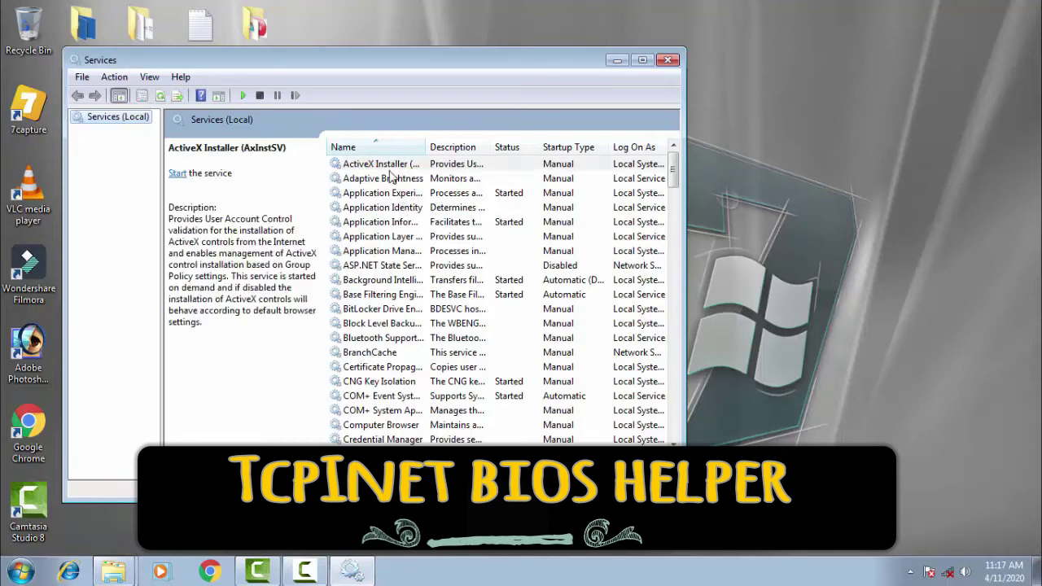
key("t")
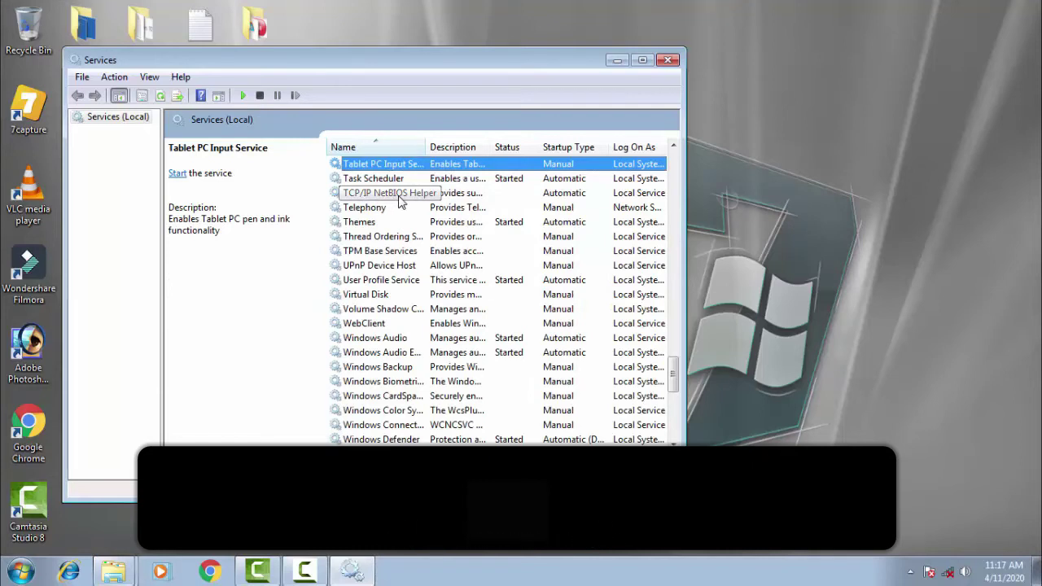
left_click(398, 194)
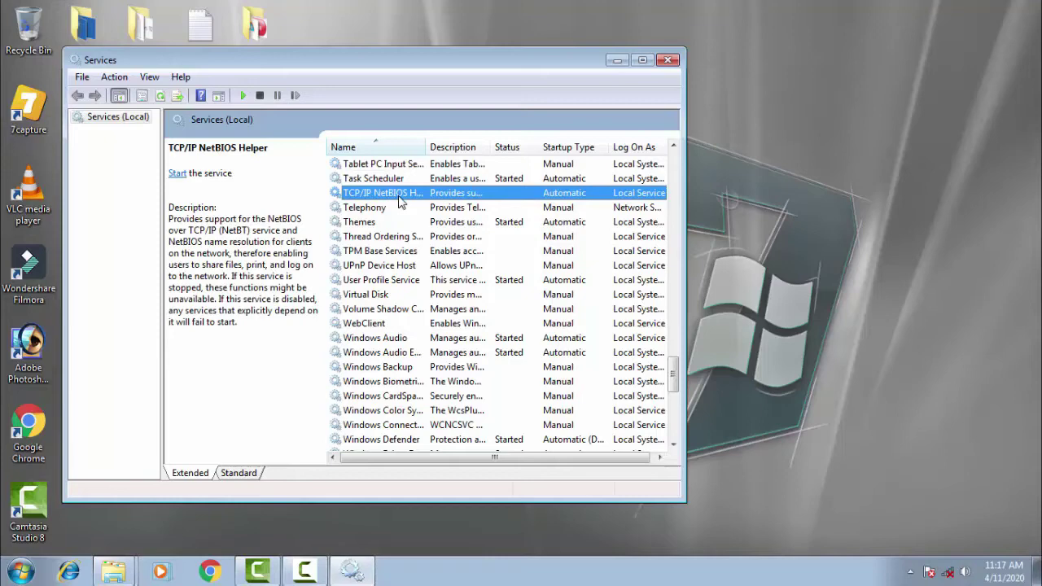
right_click(399, 199)
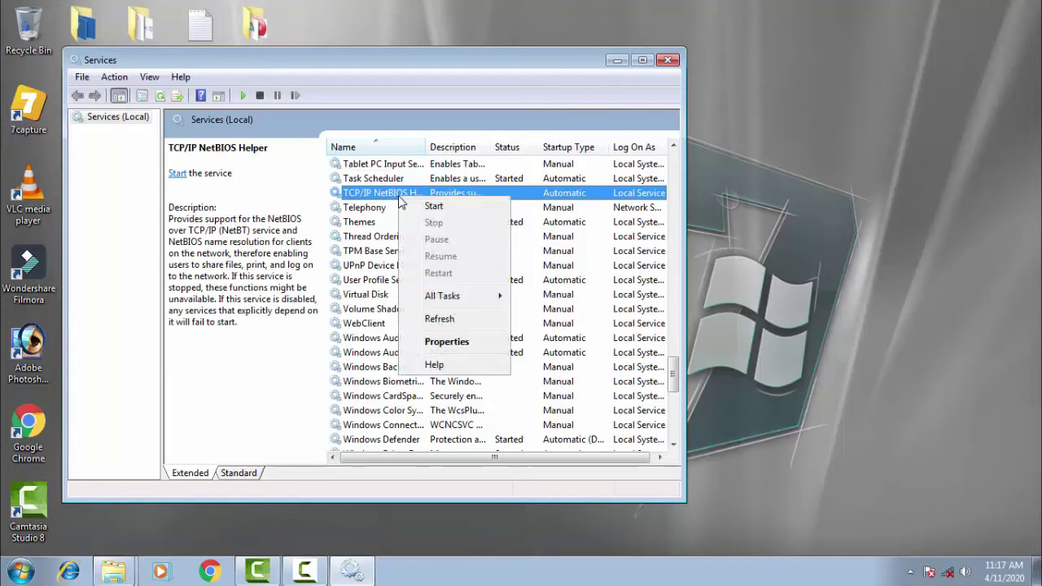
left_click(459, 343)
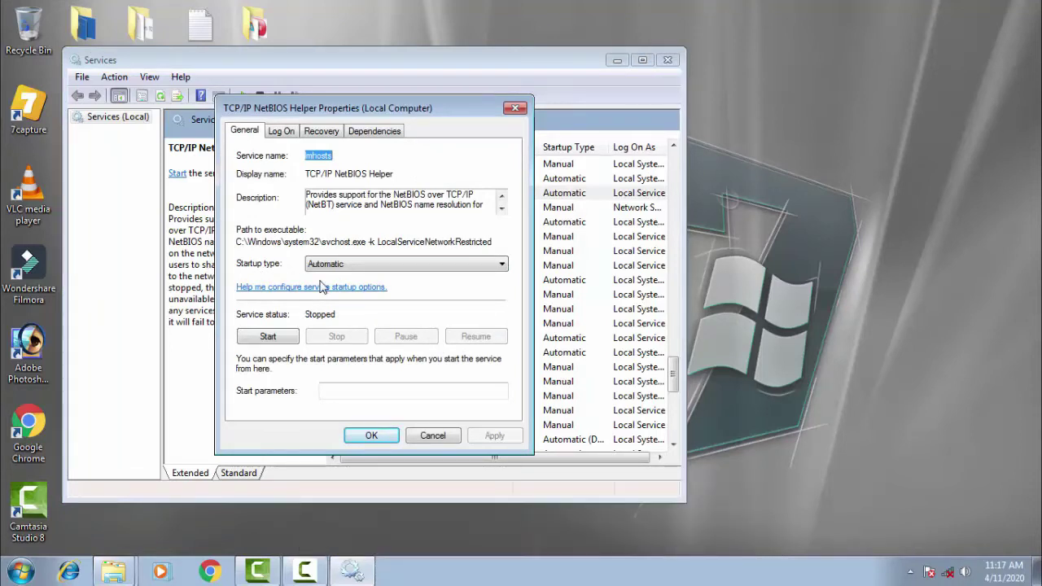
Set the TCP/IP NetBIOS Helper startup type to Automatic, start the service, and apply the settings before closing Services.
left_click(424, 263)
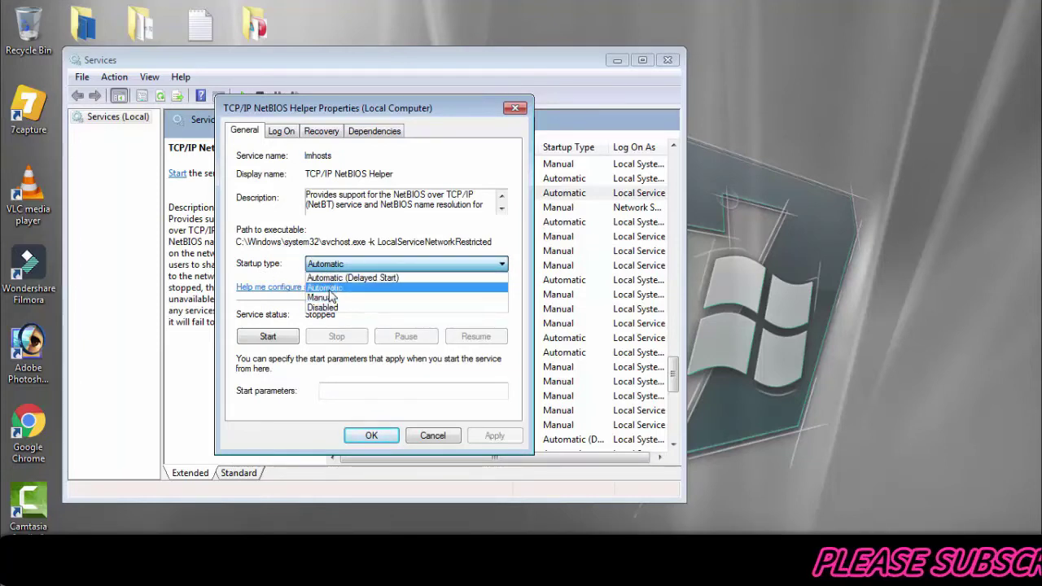
left_click(329, 289)
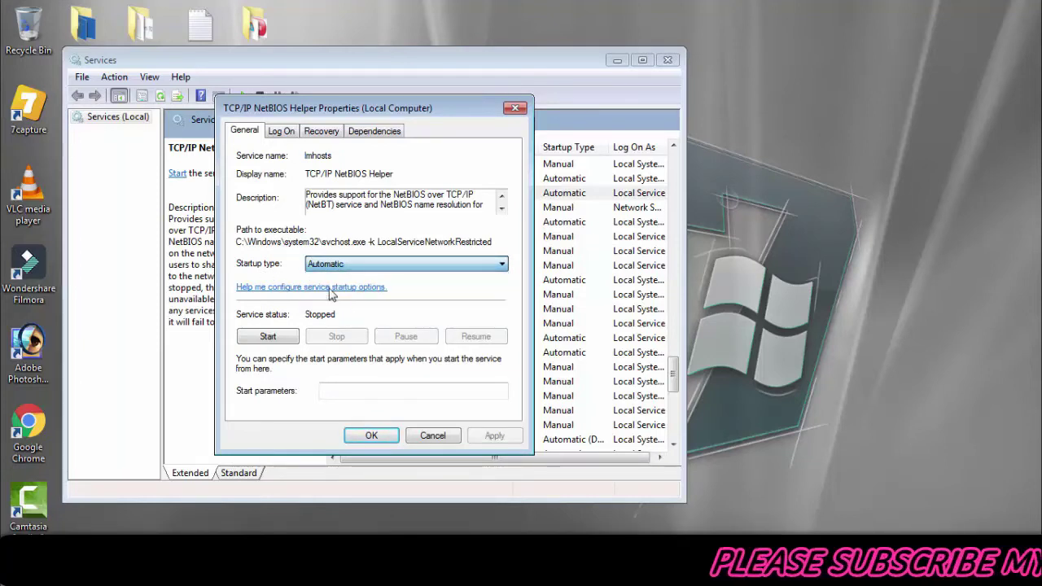
left_click(255, 340)
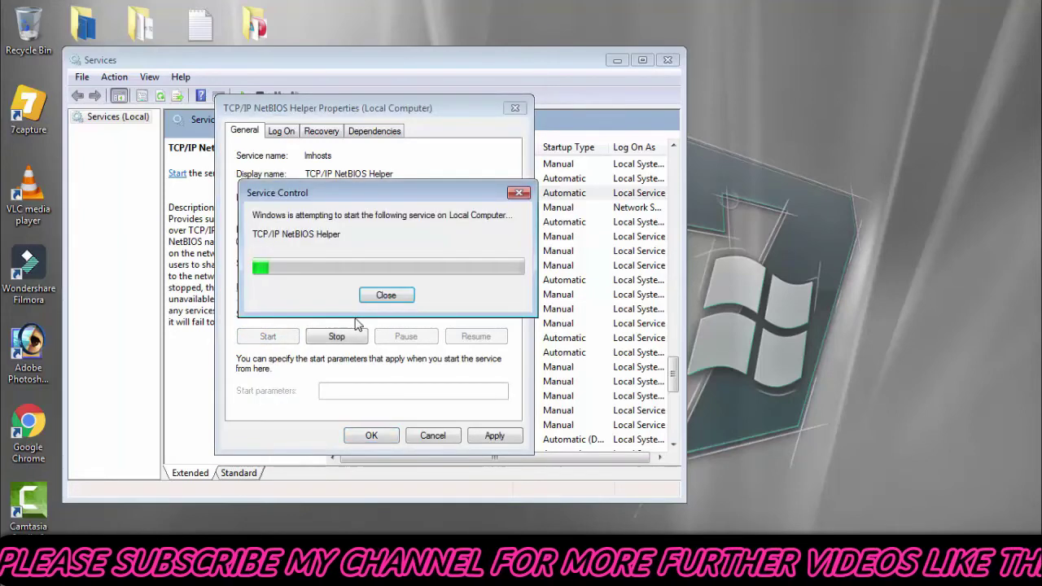
left_click(494, 436)
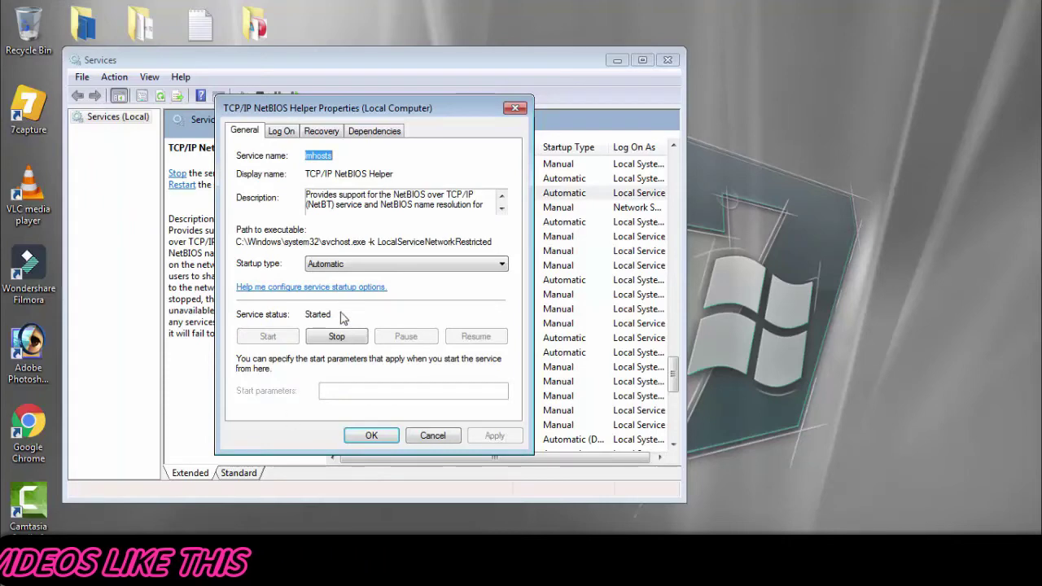
left_click(368, 436)
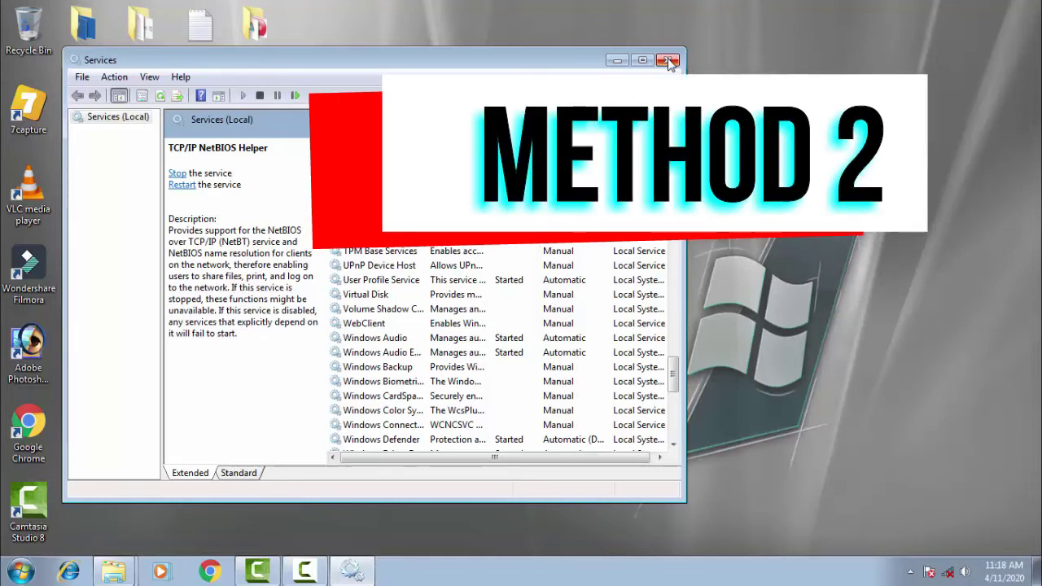
left_click(668, 61)
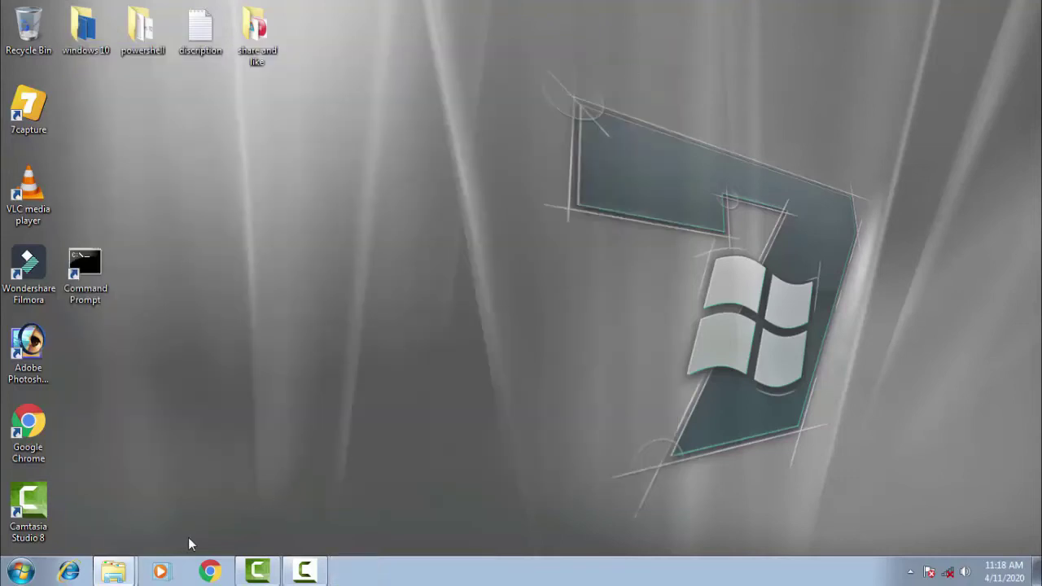
Open the network adapter settings from the Network and Sharing Center in Control Panel.
left_click(15, 572)
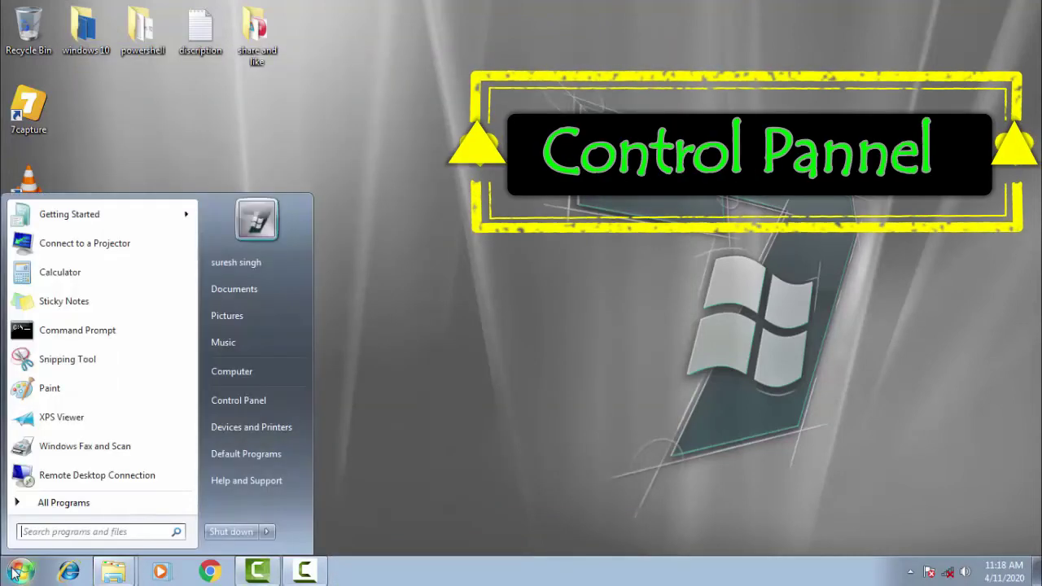
left_click(296, 400)
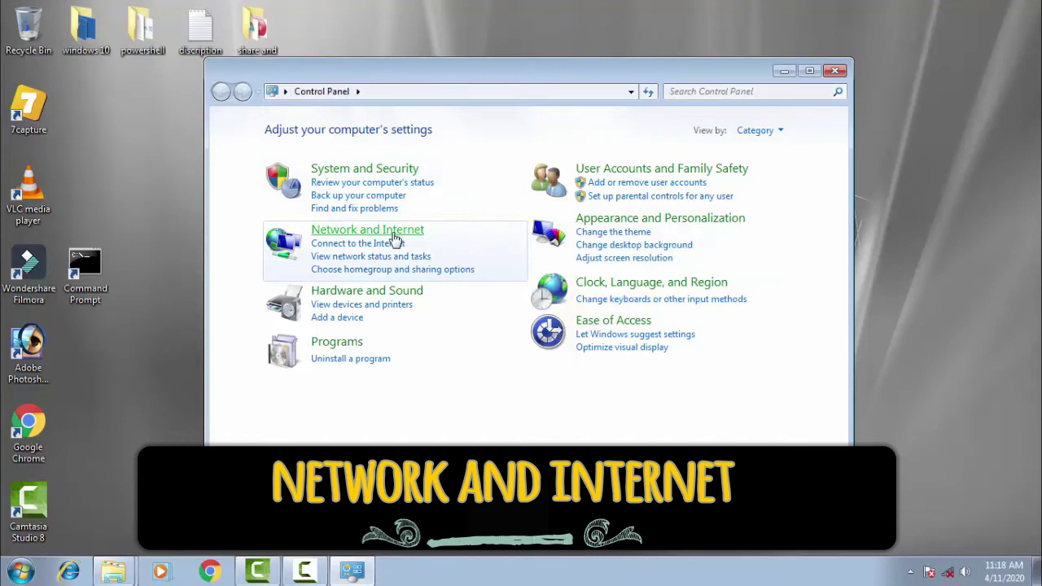
left_click(394, 233)
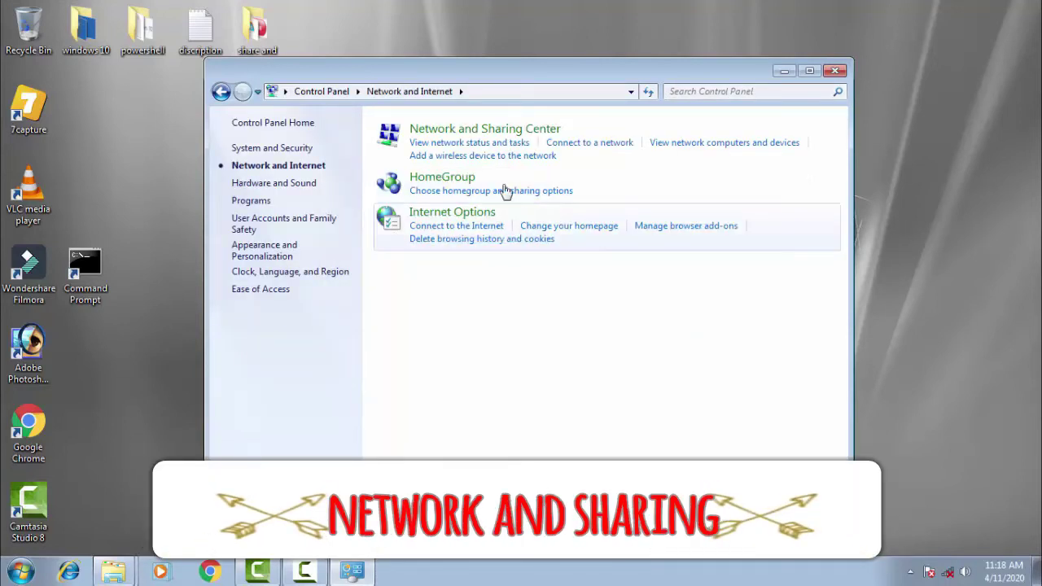
left_click(493, 130)
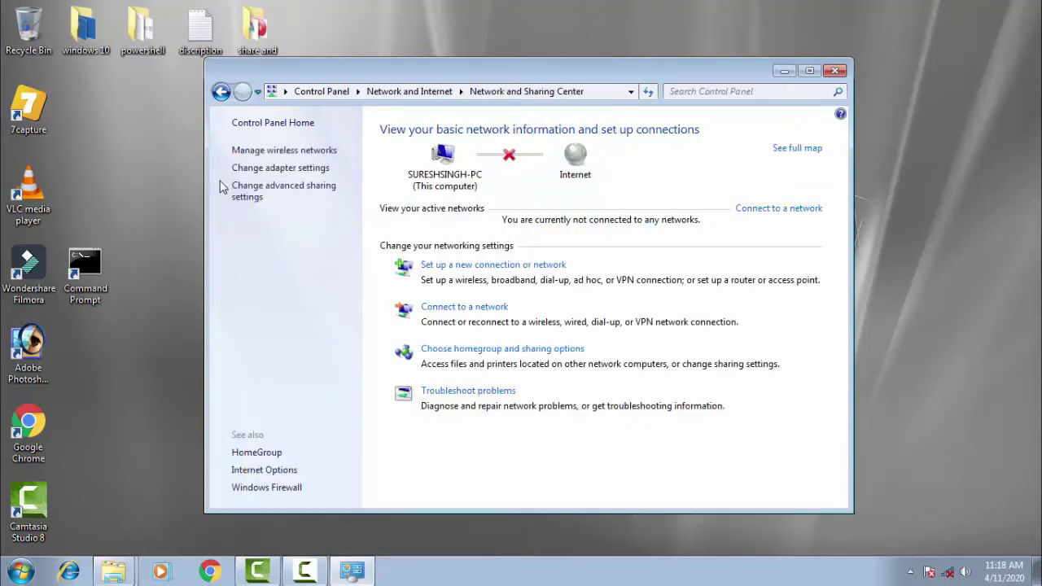
left_click(279, 175)
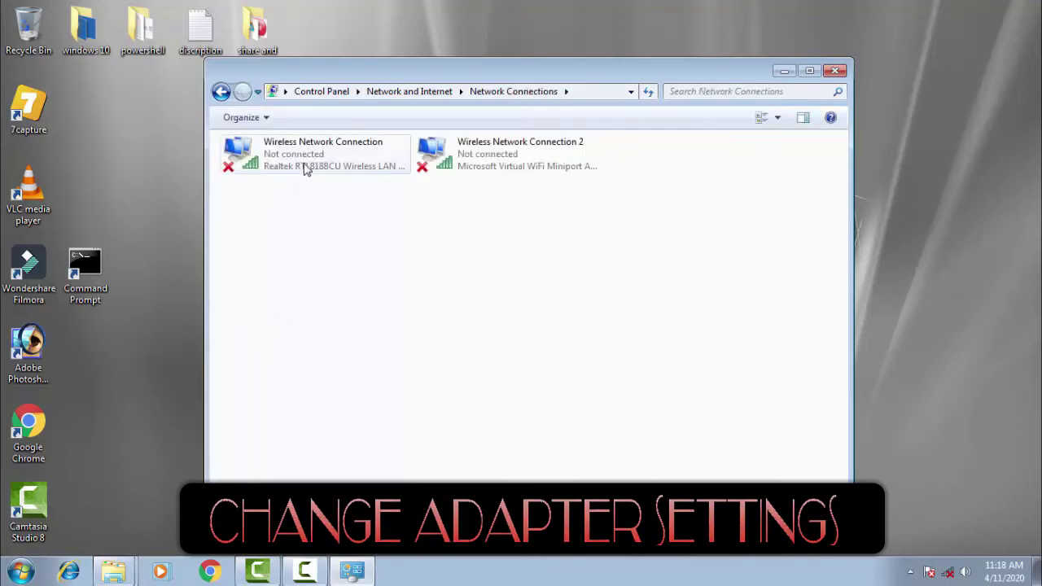
Open the Internet Protocol Version 4 (TCP/IPv4) properties of the Realtek Wireless Network Connection.
left_click(305, 169)
right_click(304, 167)
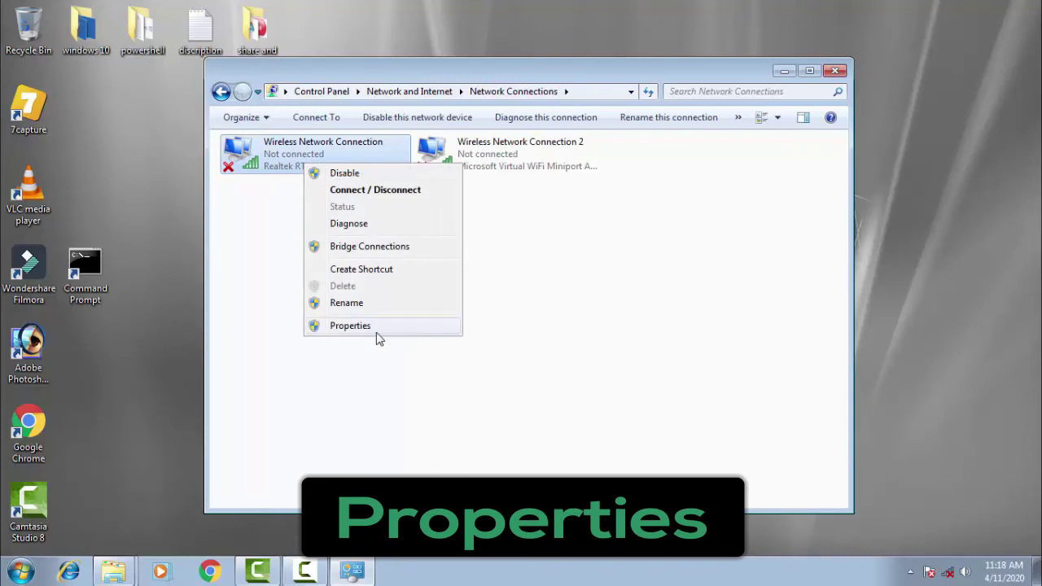
left_click(350, 326)
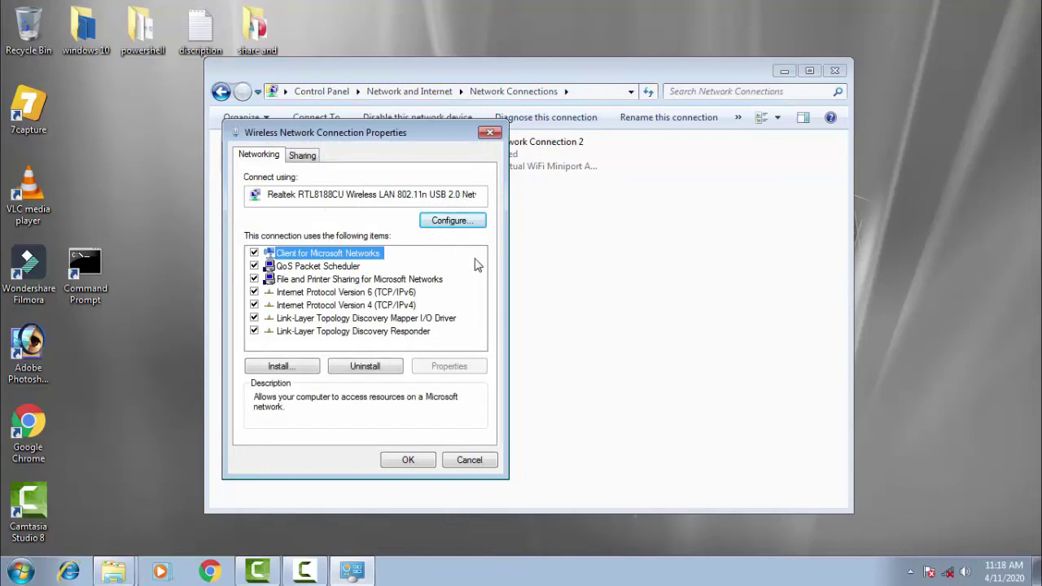
left_click(384, 306)
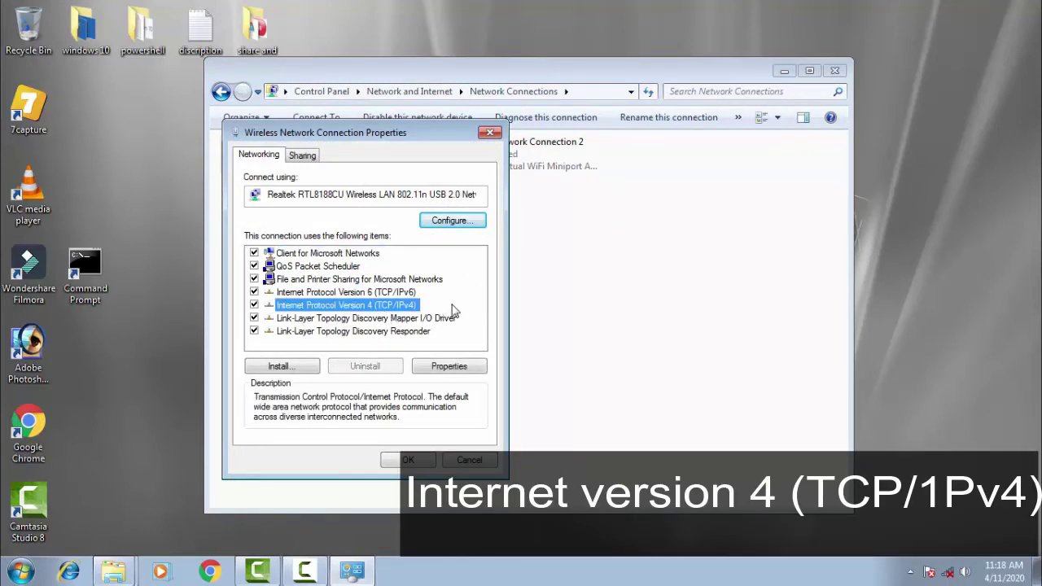
left_click(448, 367)
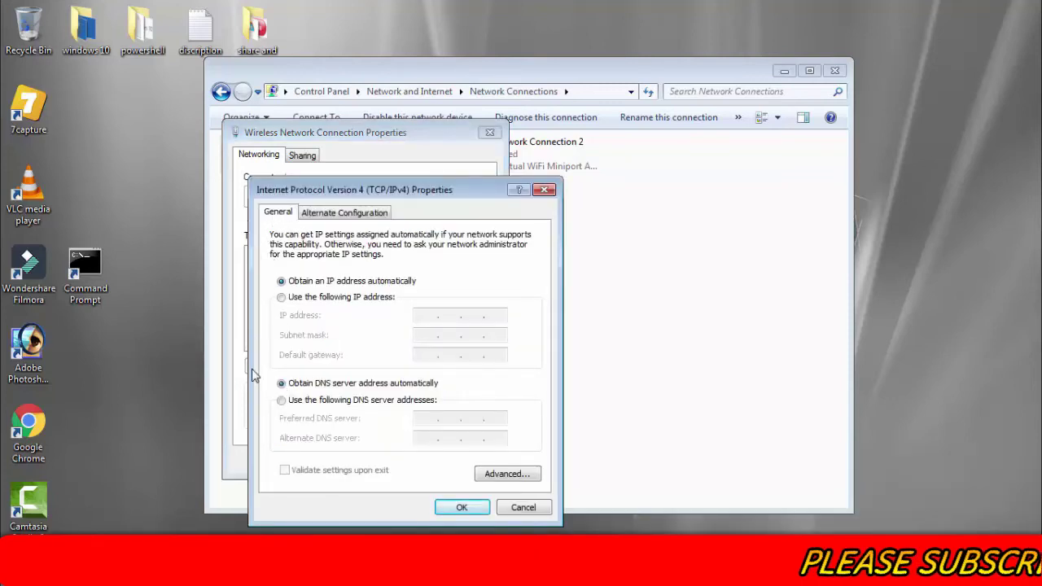
Enable NetBIOS over TCP/IP in the advanced WINS settings, then confirm and close all network windows.
left_click(508, 480)
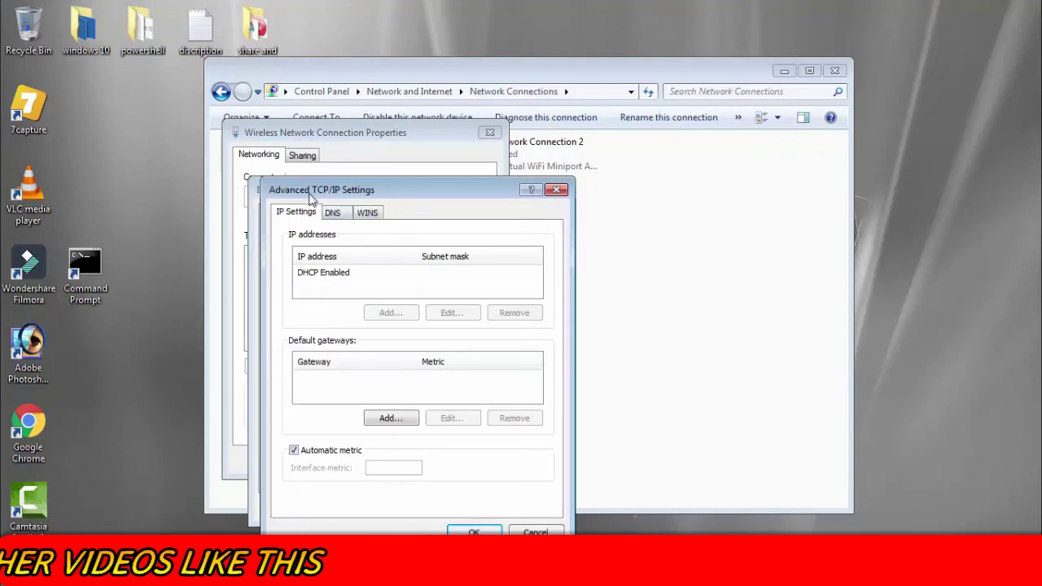
left_click(379, 214)
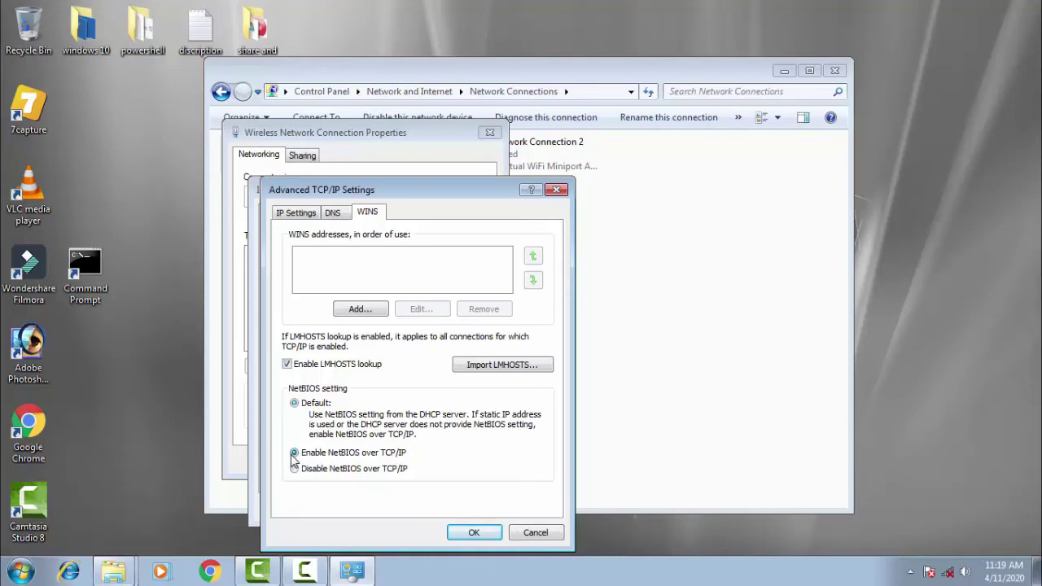
left_click(294, 454)
left_click(470, 533)
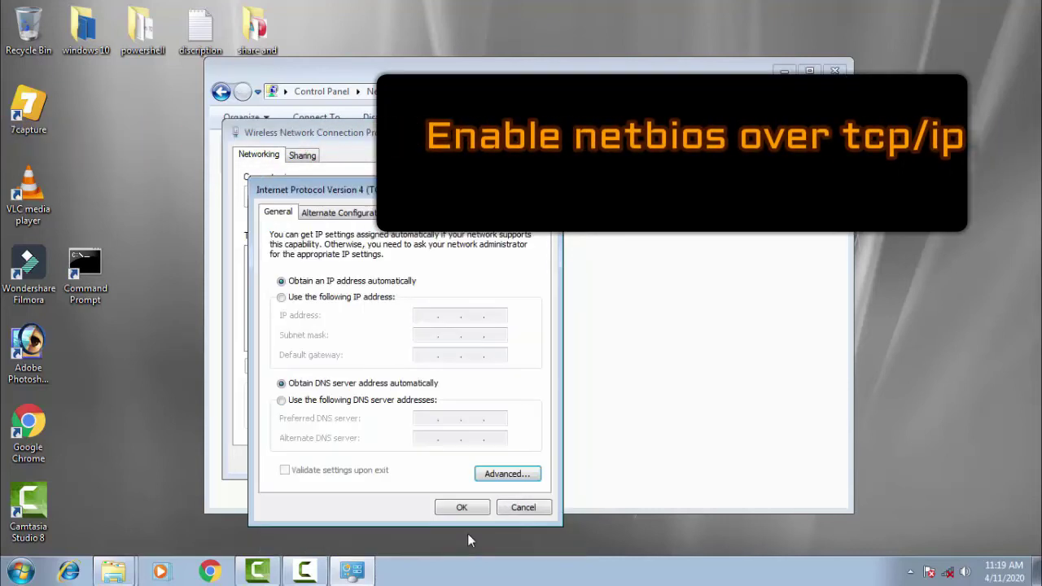
left_click(462, 507)
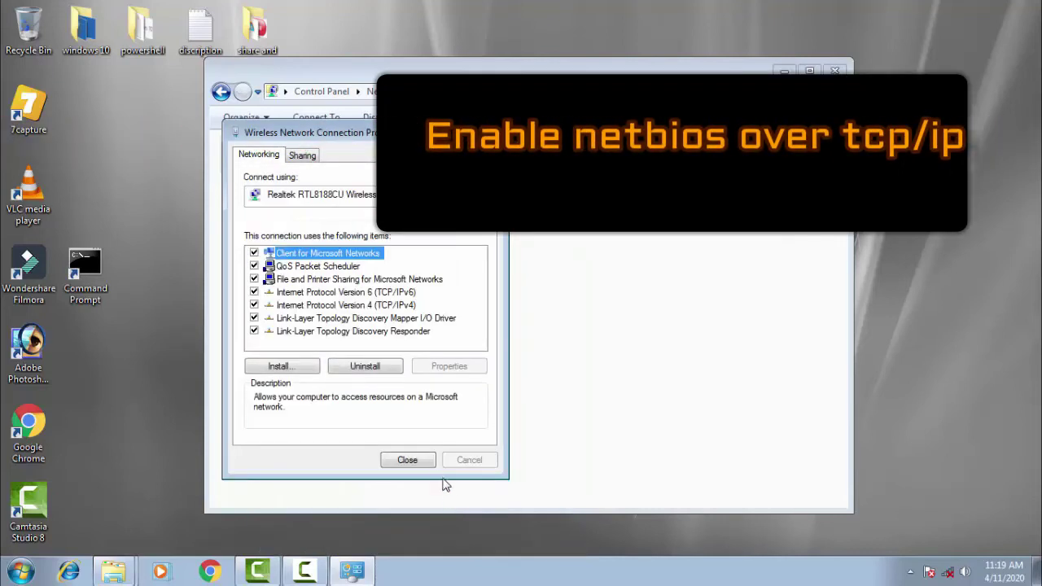
left_click(407, 460)
left_click(834, 71)
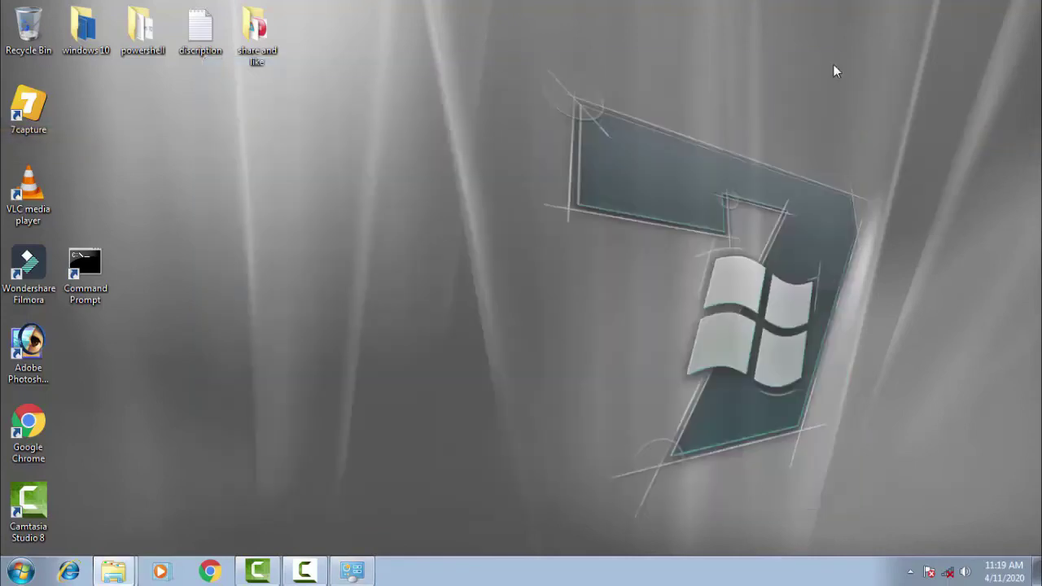